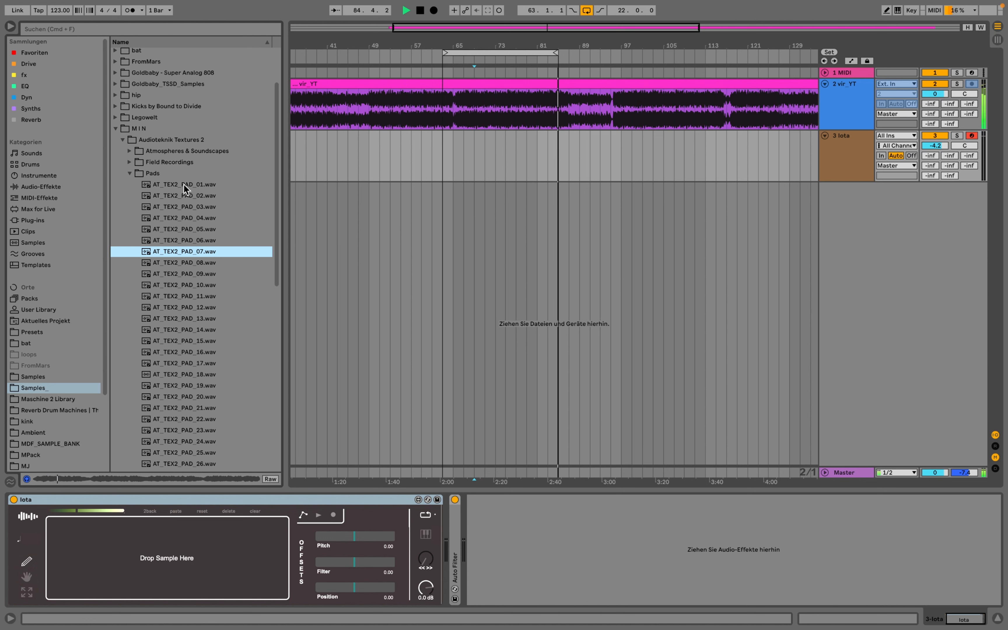
# - Load the sample AT_TEX2_PAD_06.wav into the Iota device and switch its display to the spectrogram
pyautogui.press('Up')
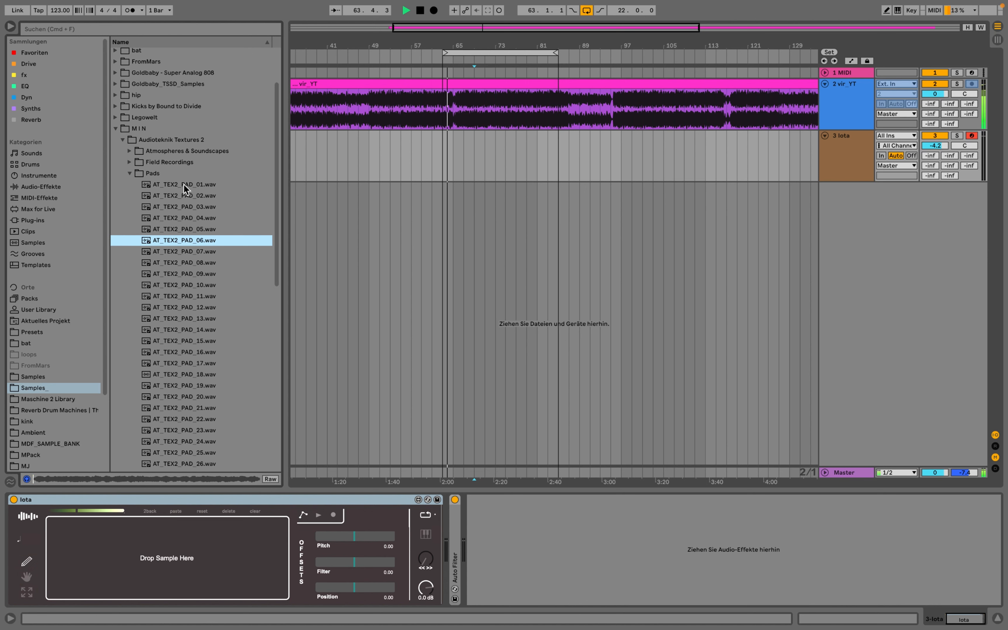
pyautogui.moveTo(185, 240); pyautogui.dragTo(177, 553)
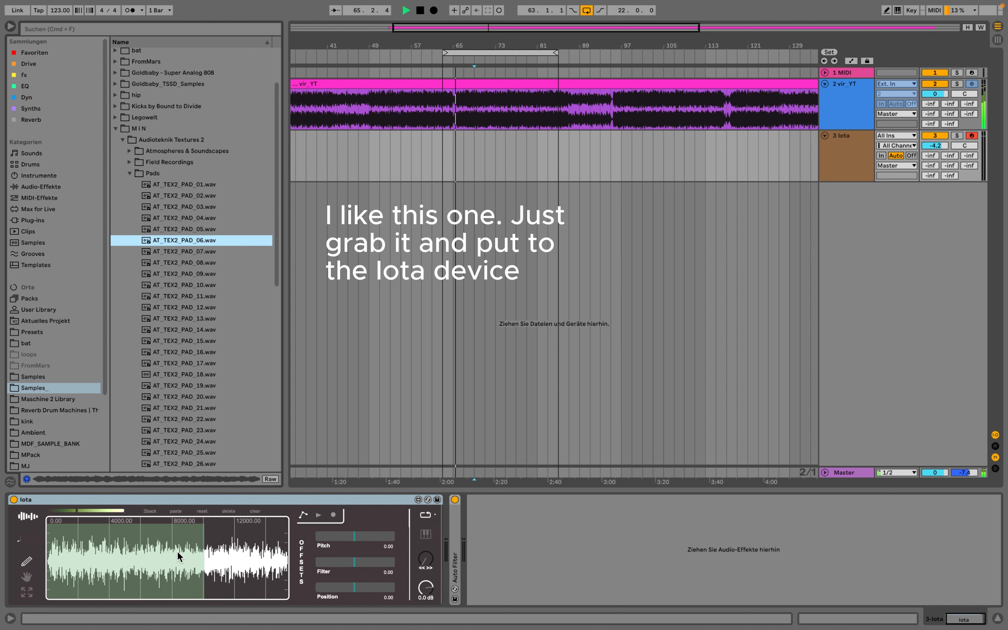
pyautogui.click(38, 508)
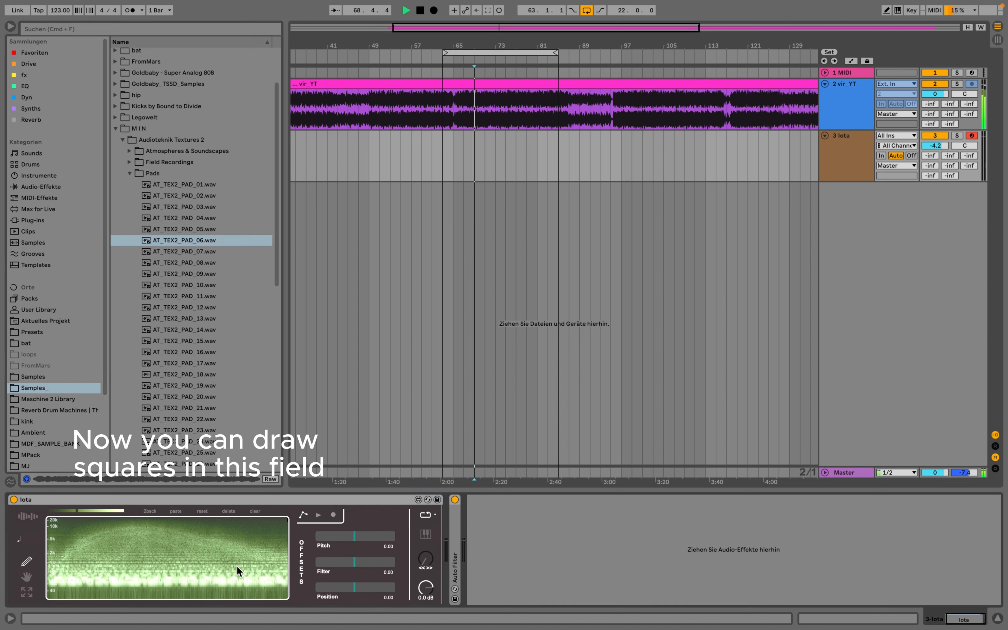
# - Draw a square in the later part of Iota's spectrogram, raise its delay to about halfway, and move it slightly later and lower
pyautogui.moveTo(194, 553); pyautogui.dragTo(244, 573)
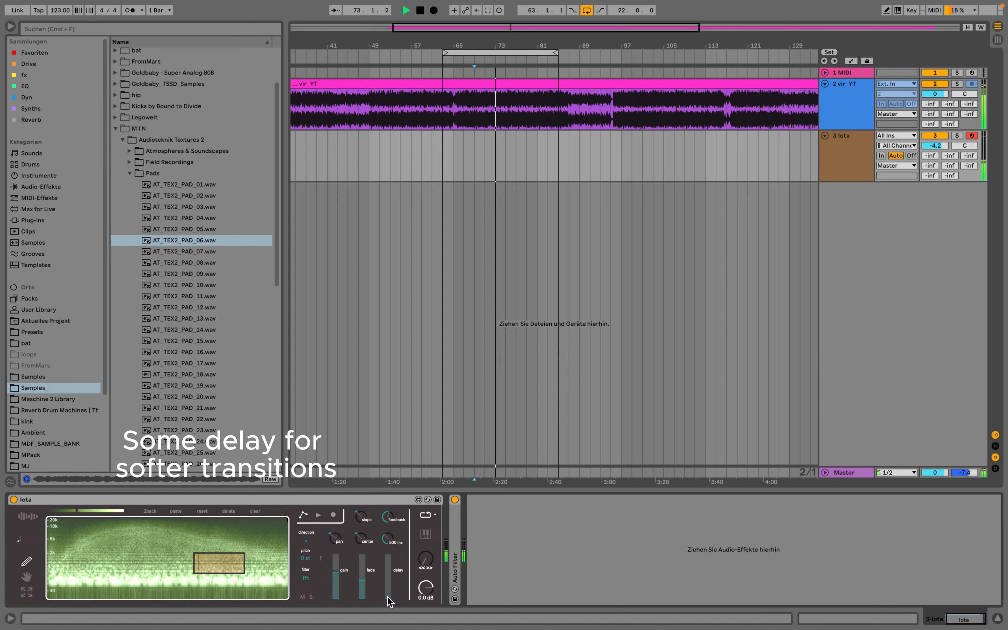
pyautogui.moveTo(388, 598); pyautogui.dragTo(387, 576)
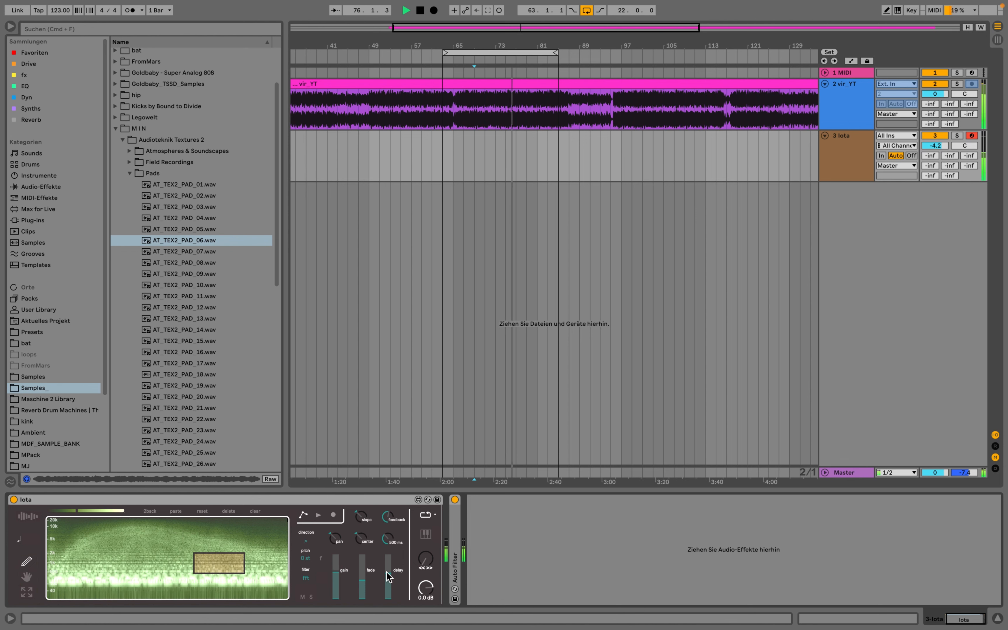
pyautogui.click(27, 576)
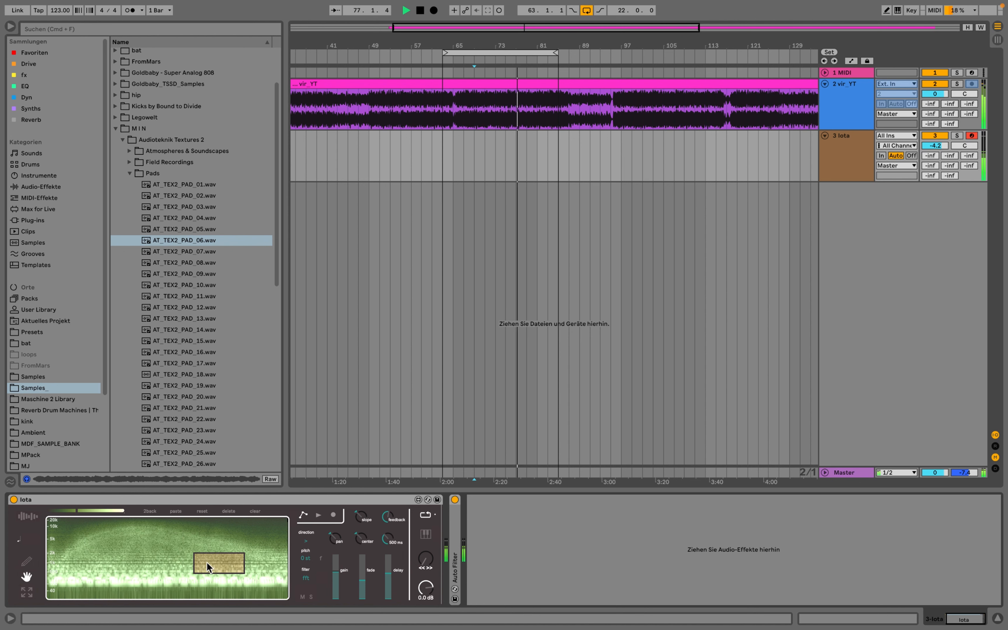
pyautogui.moveTo(207, 562)
pyautogui.mouseDown()
pyautogui.moveTo(171, 548)
pyautogui.moveTo(175, 569)
pyautogui.moveTo(218, 566)
pyautogui.mouseUp()
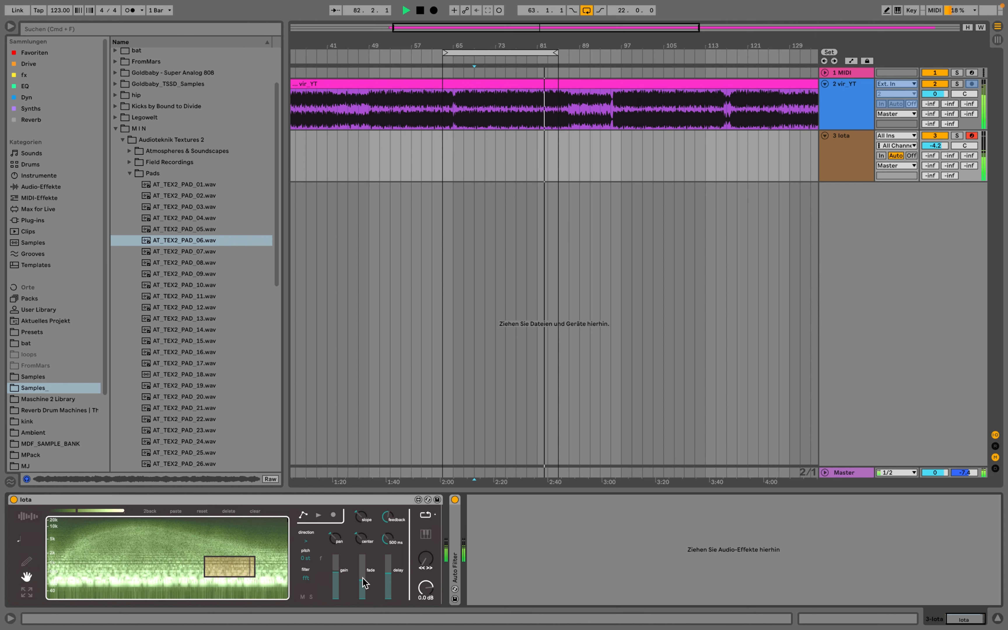
# - Add the Pro-Q 3 equalizer from the EQ collection to the Iota track
pyautogui.click(28, 76)
pyautogui.click(30, 85)
pyautogui.doubleClick(173, 130)
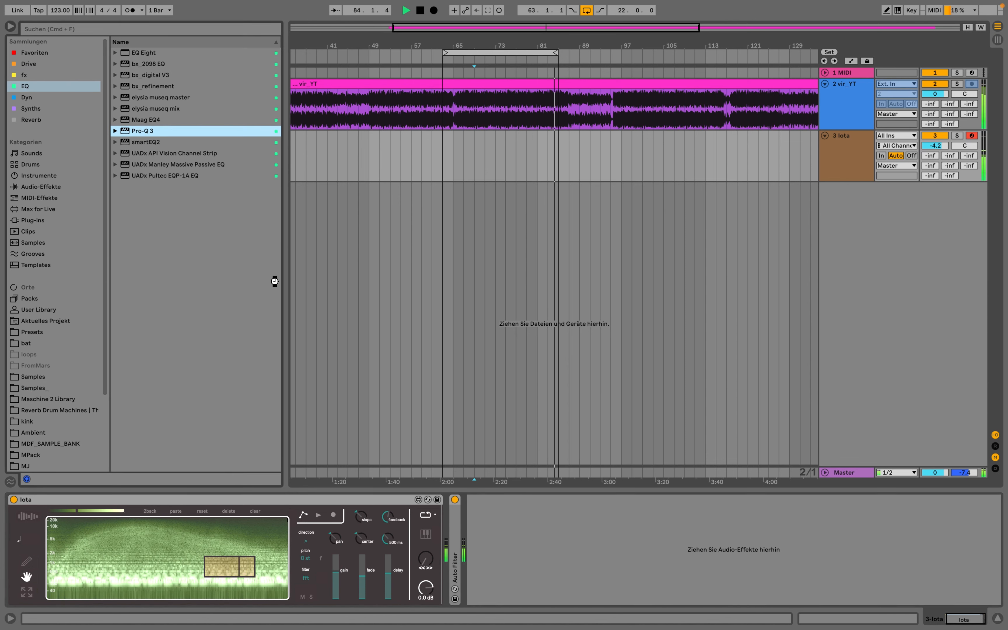
# - Create a band in Pro-Q 3, make it a low cut, and move it down to filter out the low frequencies
pyautogui.click(445, 349)
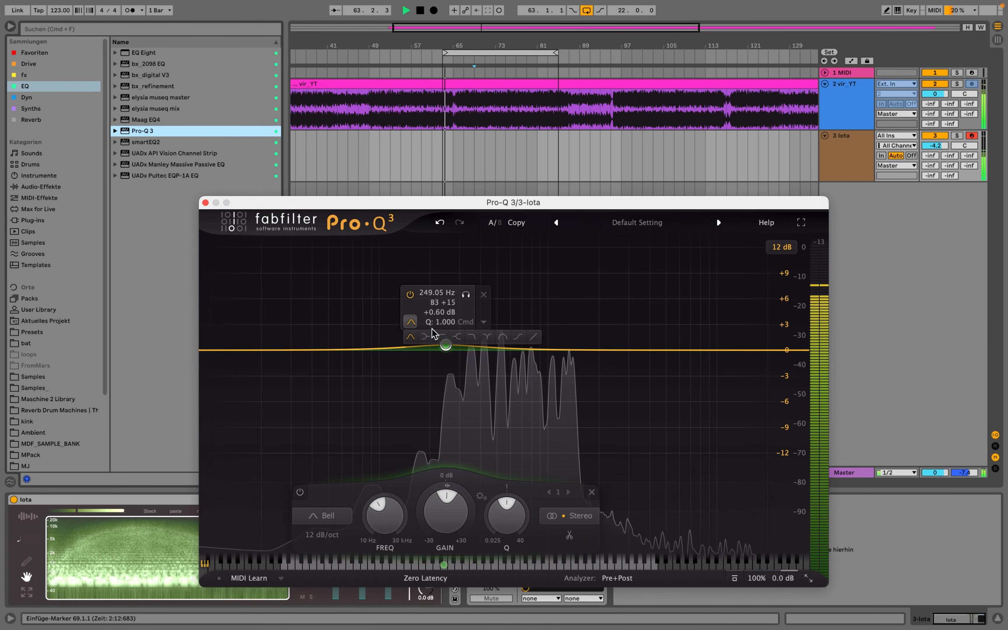
pyautogui.click(442, 339)
pyautogui.keyDown('alt'); pyautogui.keyDown('shift'); pyautogui.click(446, 346); pyautogui.keyUp('shift'); pyautogui.keyUp('alt')
pyautogui.moveTo(446, 341); pyautogui.dragTo(381, 357)
# - Add bell cuts of about -4.8 dB at 356 Hz and -4.1 dB at 6.9 kHz, and close the equalizer window
pyautogui.moveTo(476, 351); pyautogui.dragTo(475, 395)
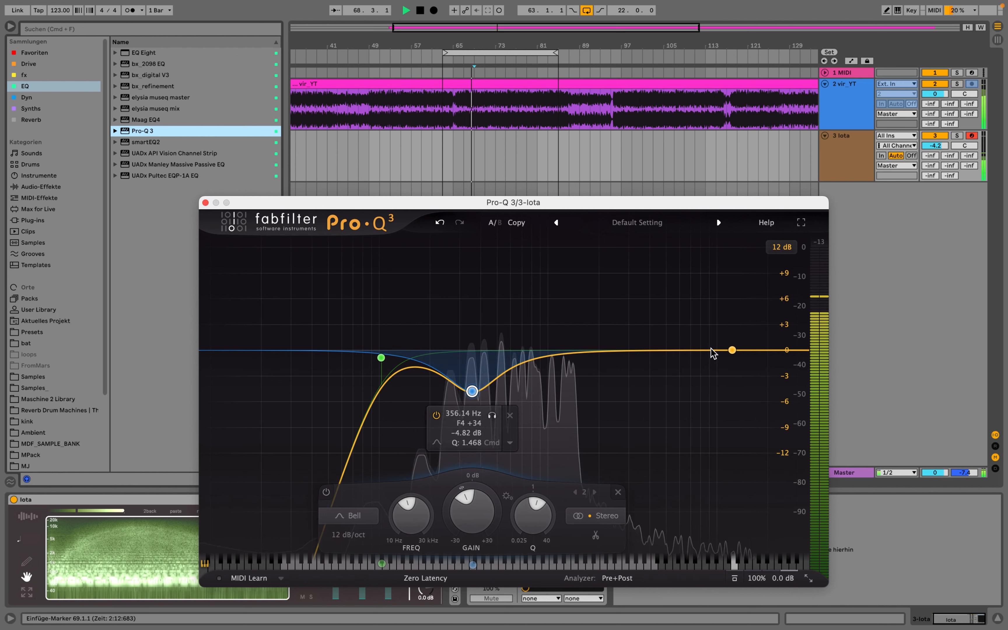
pyautogui.moveTo(691, 350); pyautogui.dragTo(692, 388)
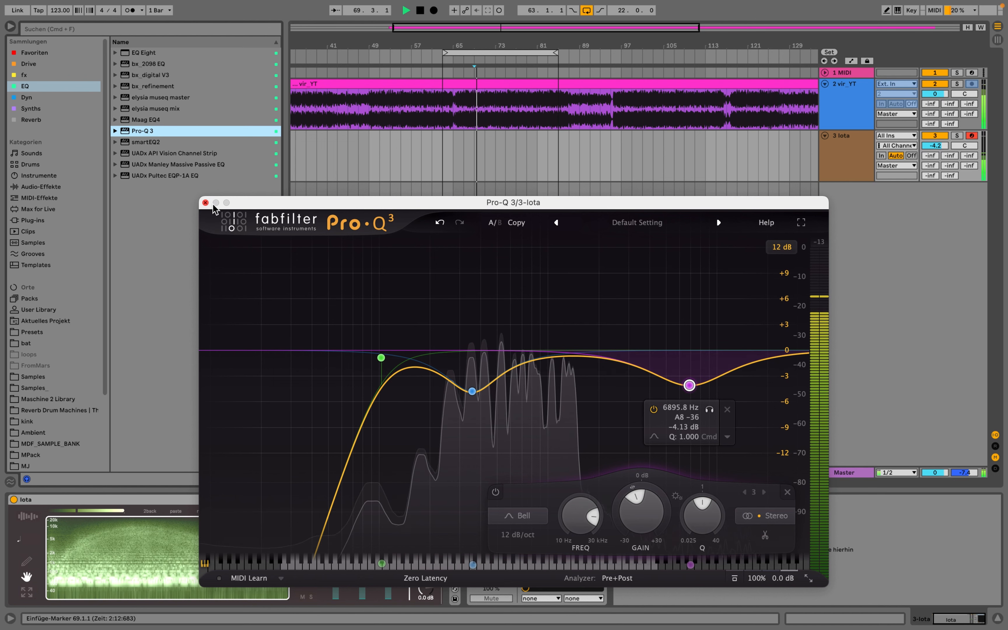
pyautogui.click(205, 203)
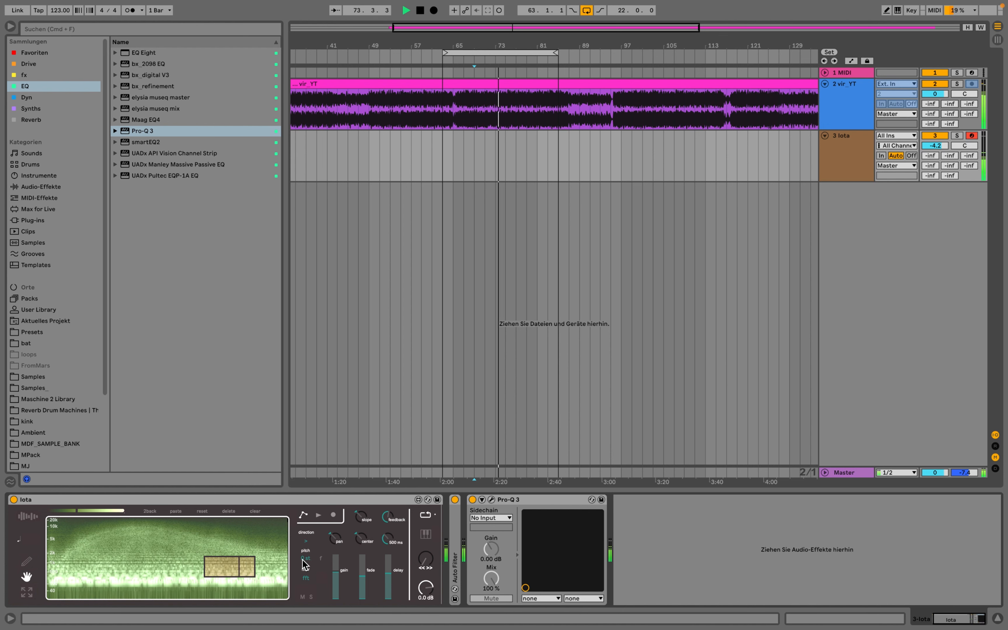
# - Draw a second square near the start of Iota's spectrogram and nudge it slightly later and higher
pyautogui.click(27, 561)
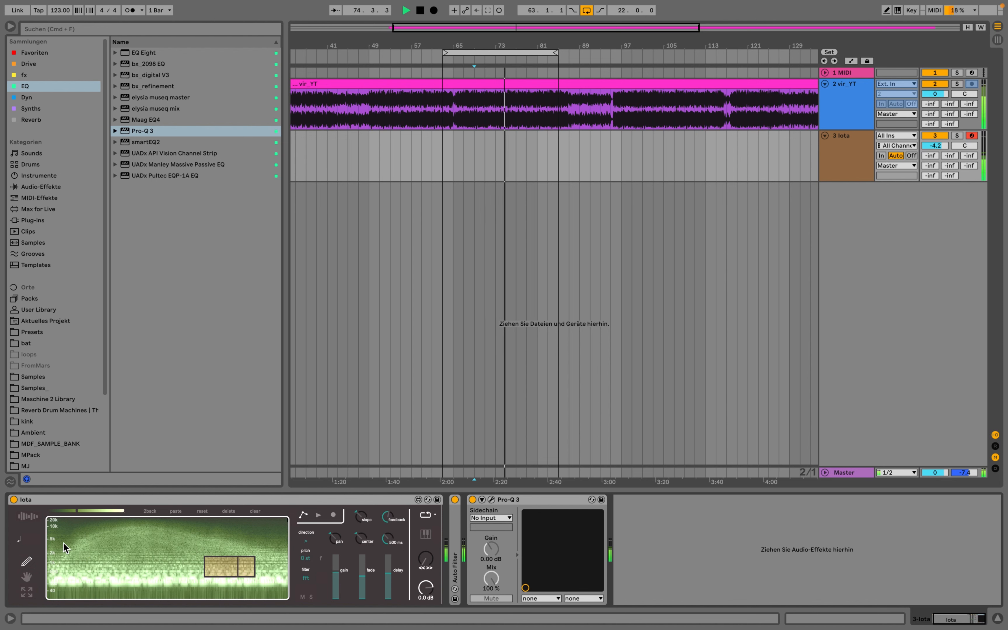
pyautogui.moveTo(67, 539); pyautogui.dragTo(113, 563)
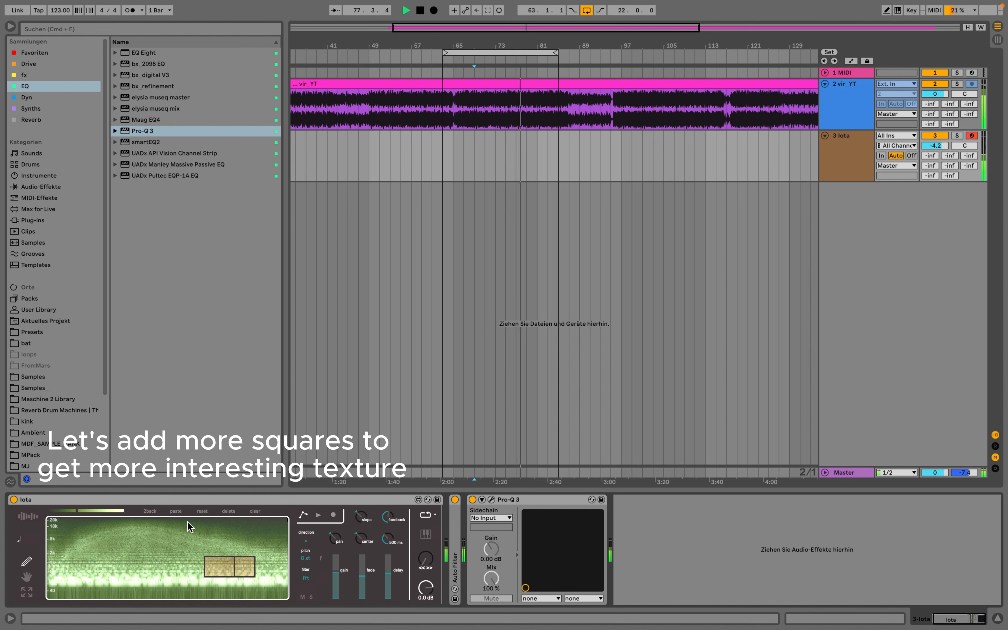
pyautogui.moveTo(72, 548); pyautogui.dragTo(107, 565)
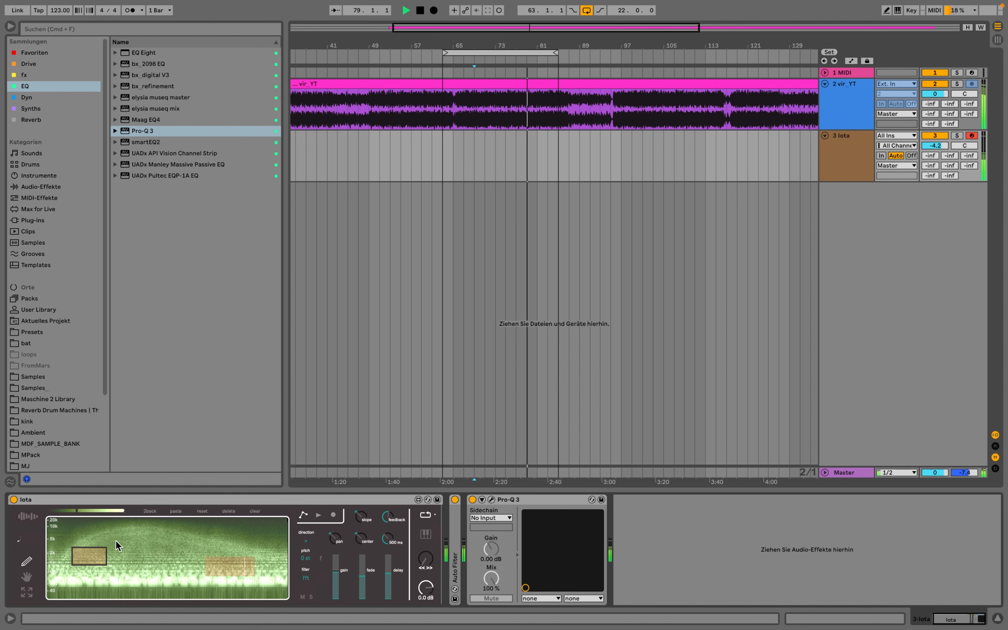
pyautogui.click(27, 577)
pyautogui.moveTo(85, 553); pyautogui.dragTo(90, 551)
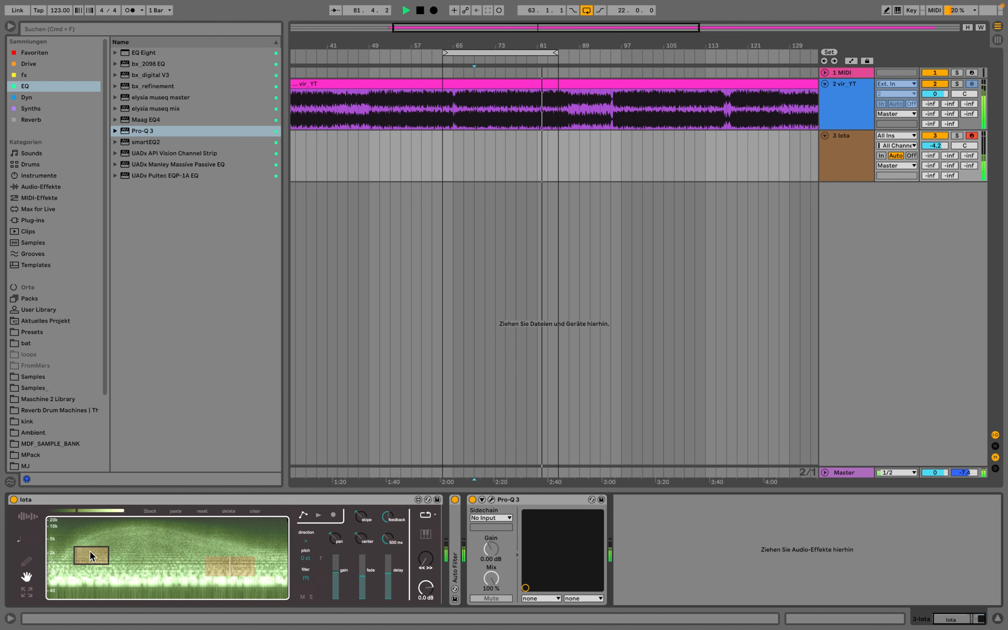
# - Try transposing the second square by +12 st and reset its pitch to 0 st
pyautogui.click(307, 558)
pyautogui.write('12')
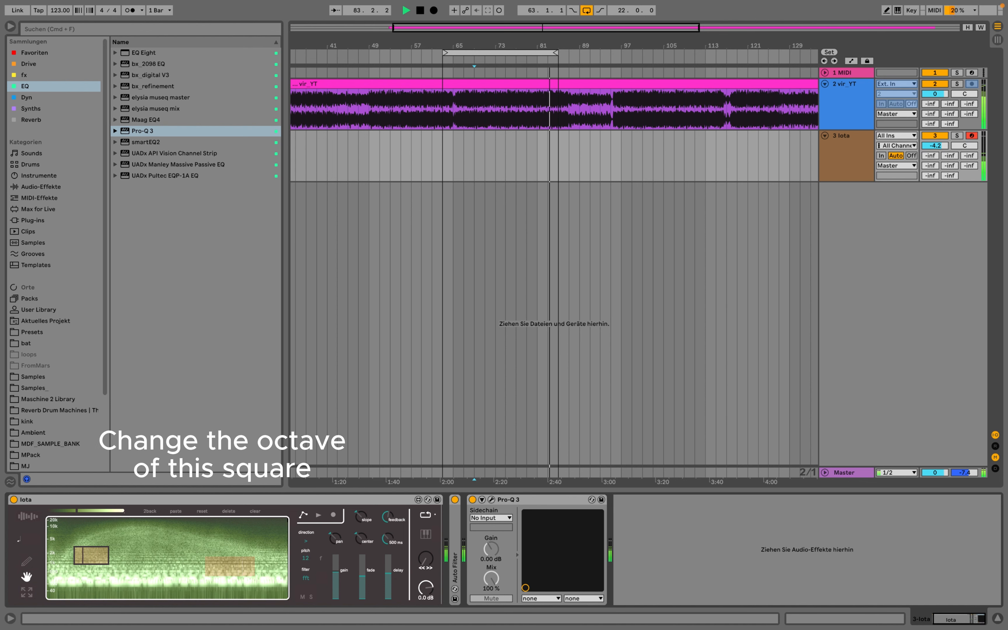
pyautogui.press('Return')
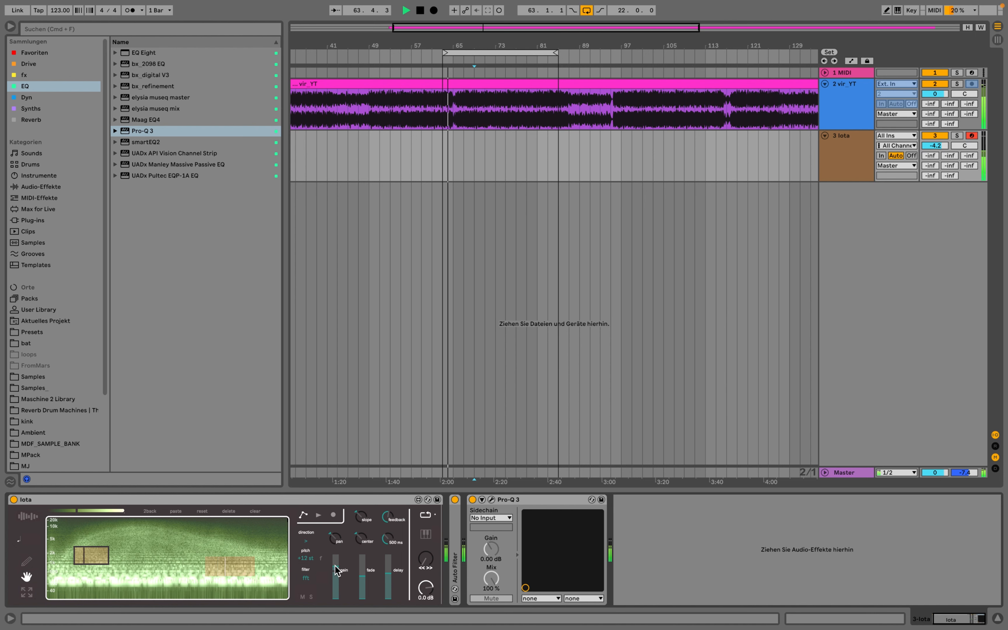
pyautogui.doubleClick(304, 558)
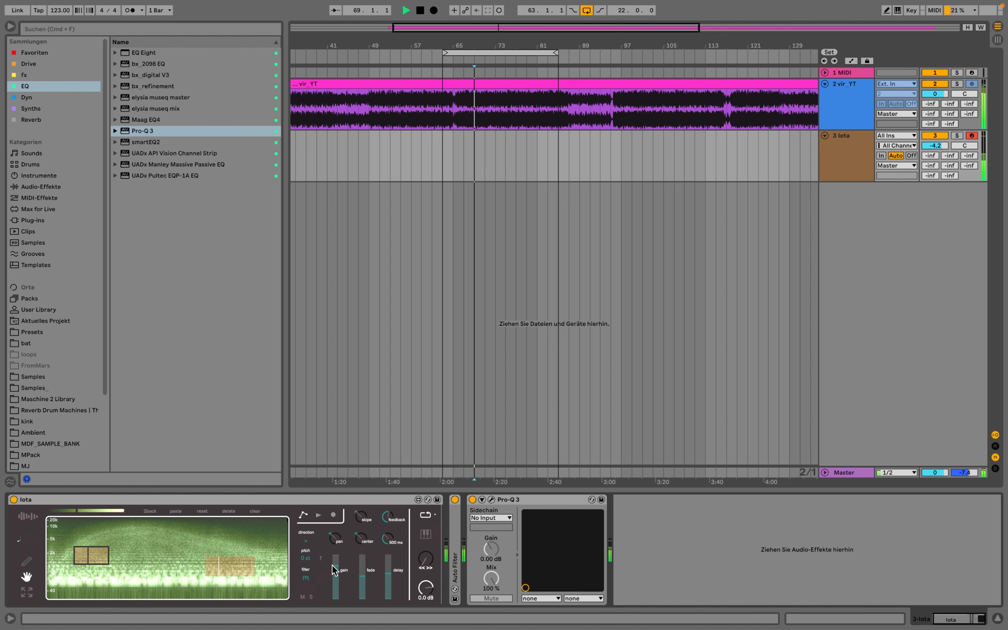
# - Lower the second square's gain slightly and cut the highs in Auto Filter at about 1.12 kHz with 32 % resonance
pyautogui.moveTo(333, 563); pyautogui.dragTo(332, 570)
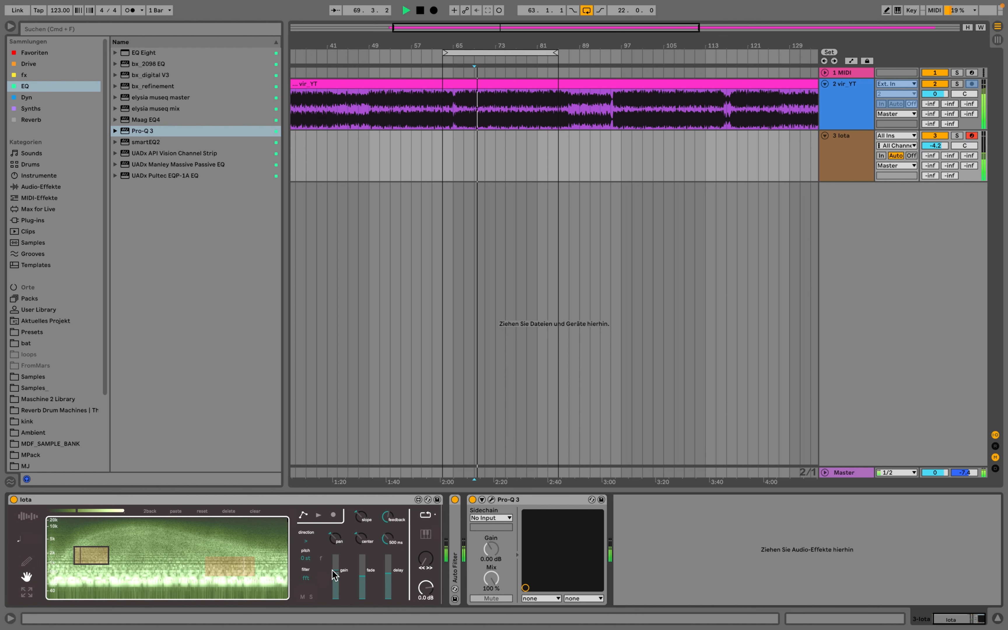
pyautogui.doubleClick(456, 528)
pyautogui.moveTo(625, 533); pyautogui.dragTo(625, 554)
pyautogui.moveTo(558, 559); pyautogui.dragTo(551, 552)
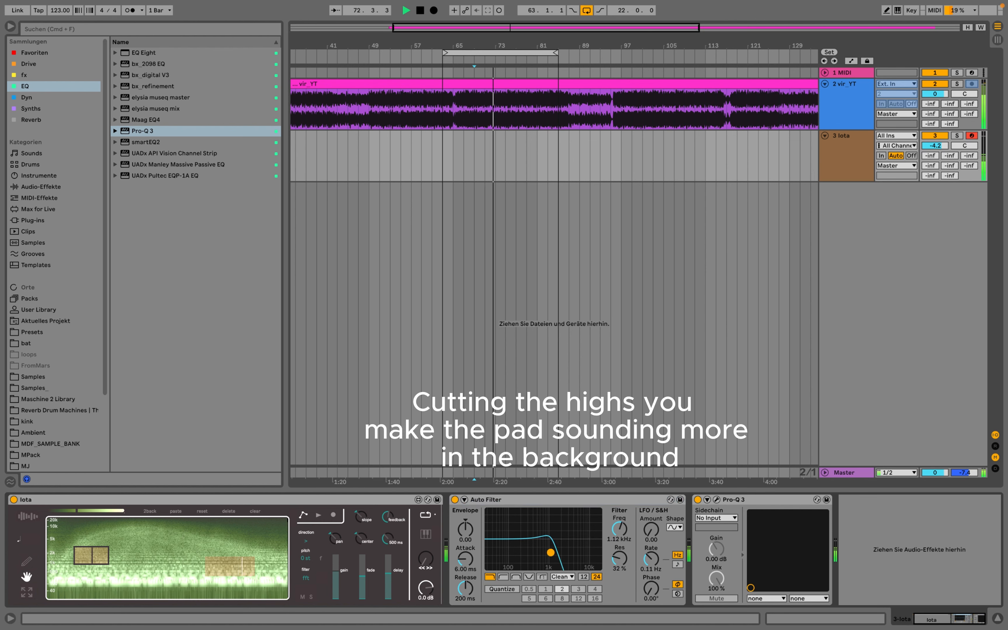
pyautogui.doubleClick(536, 499)
# - Draw a third, smaller square in the middle of Iota's spectrogram and shift it slightly earlier
pyautogui.click(27, 562)
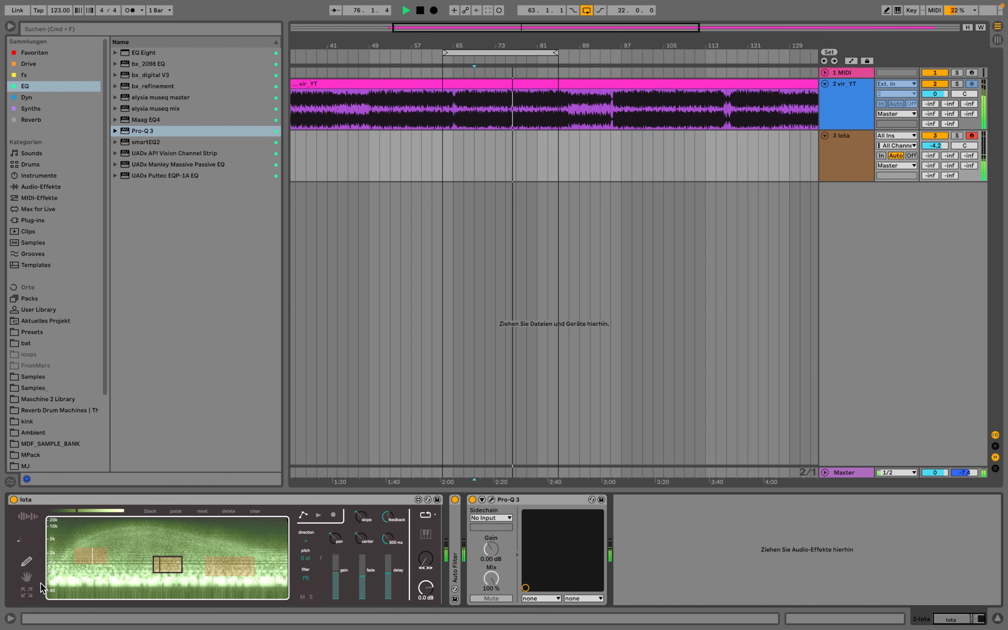
pyautogui.click(27, 577)
pyautogui.moveTo(171, 563); pyautogui.dragTo(166, 562)
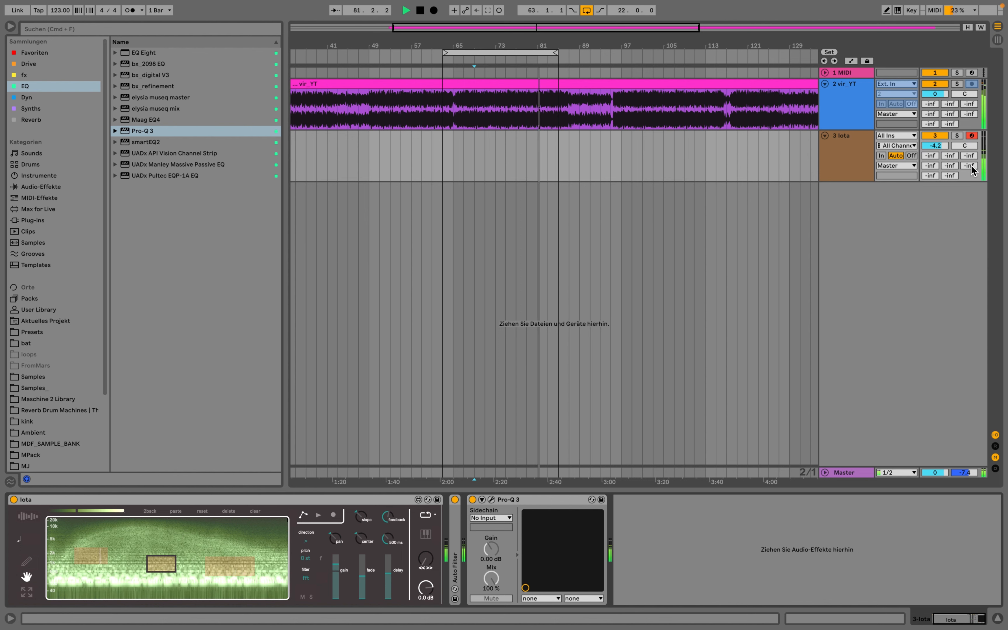
# - Raise the Iota track's sixth send to -18.7 dB
pyautogui.moveTo(970, 165); pyautogui.dragTo(971, 138)
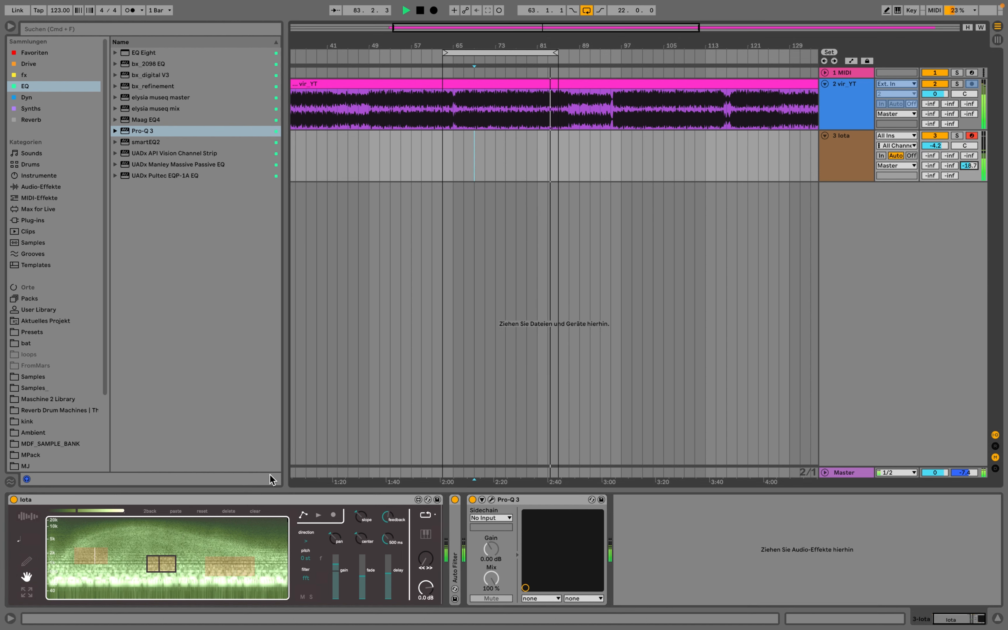
# - Try transposing the third square by +8 st and reset its pitch to 0 st
pyautogui.click(305, 558)
pyautogui.write('8')
pyautogui.press('Return')
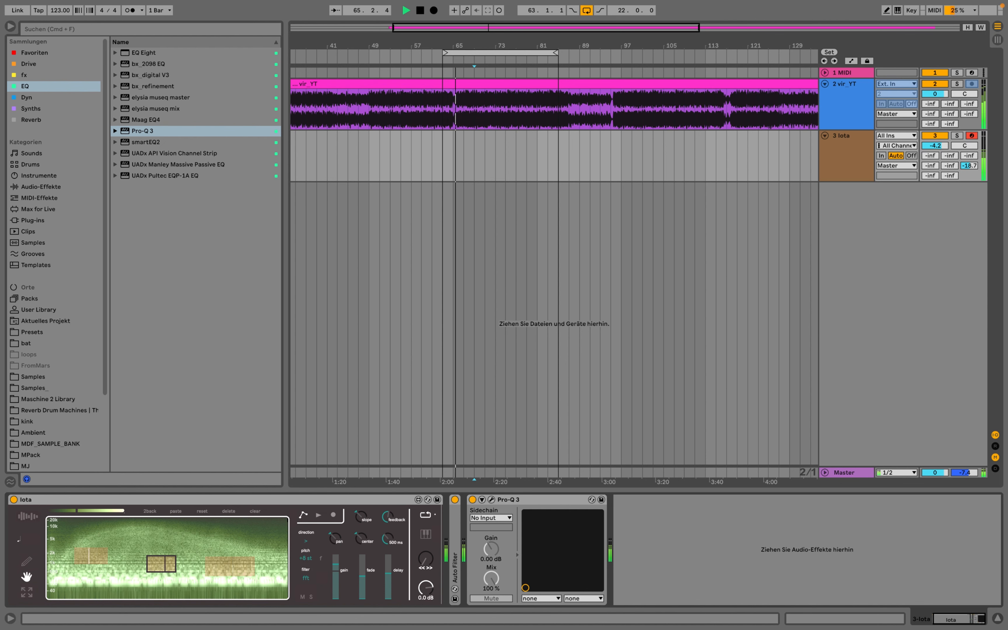
pyautogui.doubleClick(305, 558)
# - Turn off arrangement looping and move the third square slightly earlier in the spectrogram
pyautogui.click(587, 10)
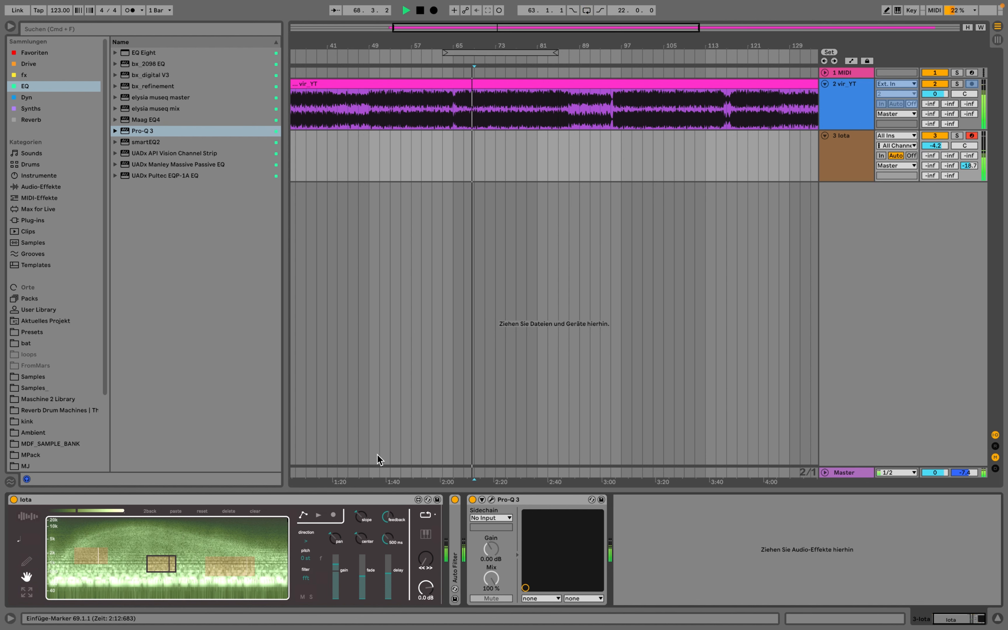
pyautogui.click(162, 544)
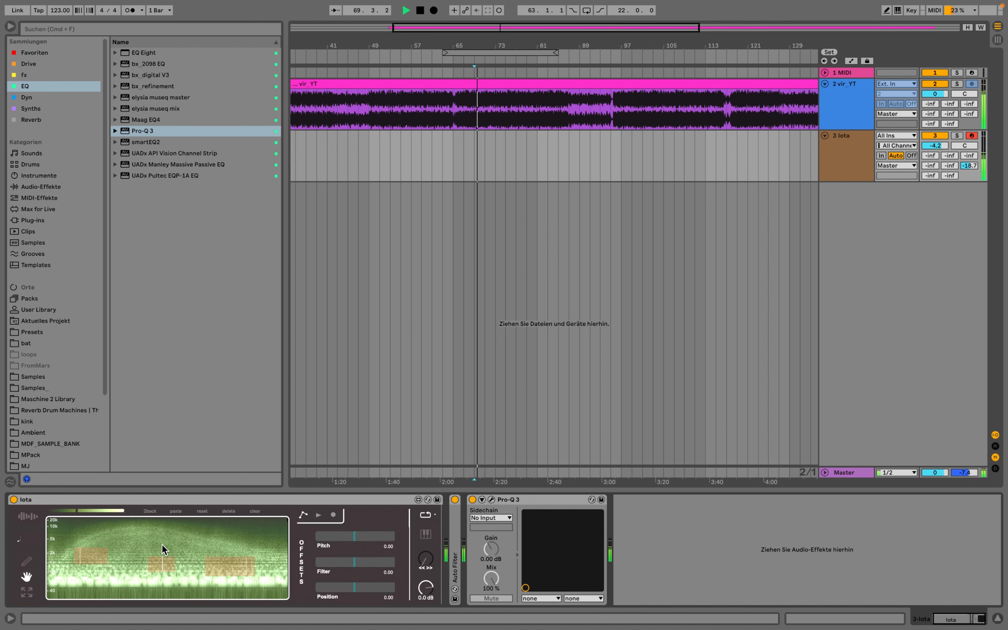
pyautogui.moveTo(162, 565)
pyautogui.mouseDown()
pyautogui.moveTo(162, 534)
pyautogui.moveTo(175, 558)
pyautogui.moveTo(156, 558)
pyautogui.mouseUp()
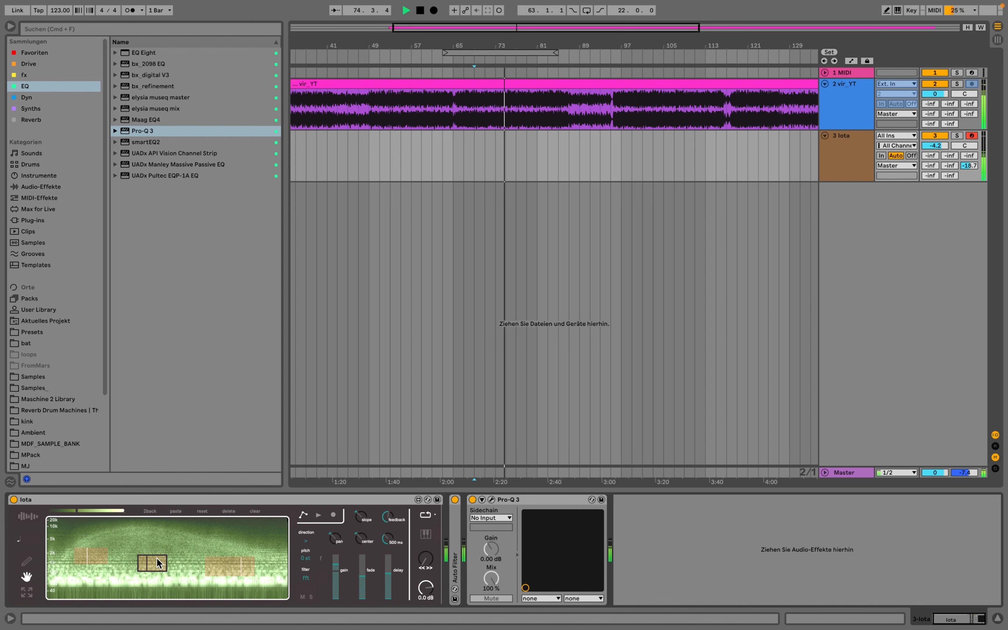
# - Set the third square's pitch to +12 st and lower its gain
pyautogui.moveTo(312, 558); pyautogui.dragTo(312, 540)
pyautogui.press('Return')
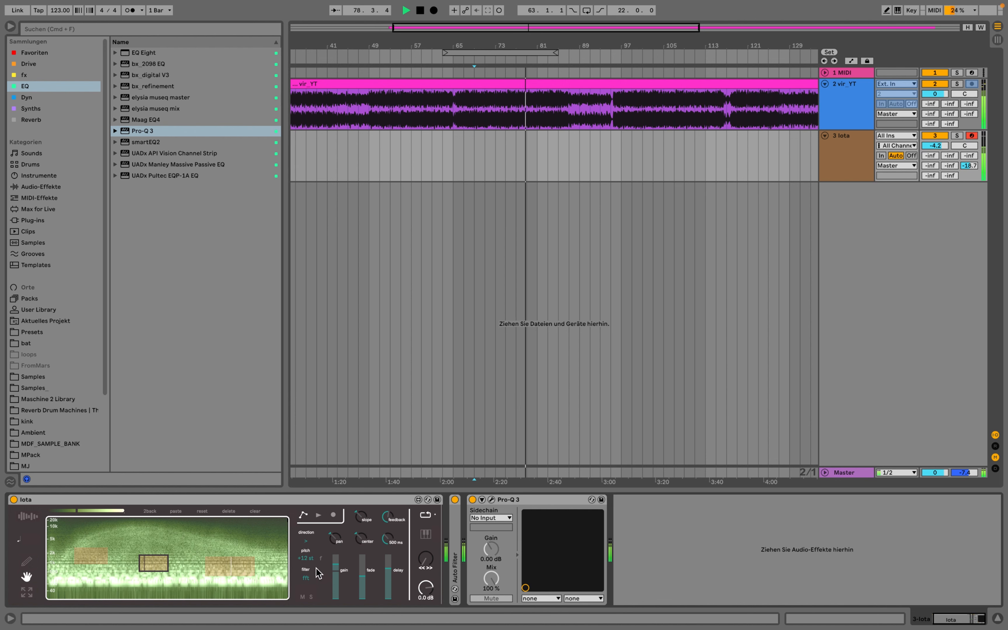
pyautogui.moveTo(334, 564); pyautogui.dragTo(335, 624)
# - Draw a narrow fourth square between the third and first squares, move it higher in frequency, and reselect the third square
pyautogui.click(28, 565)
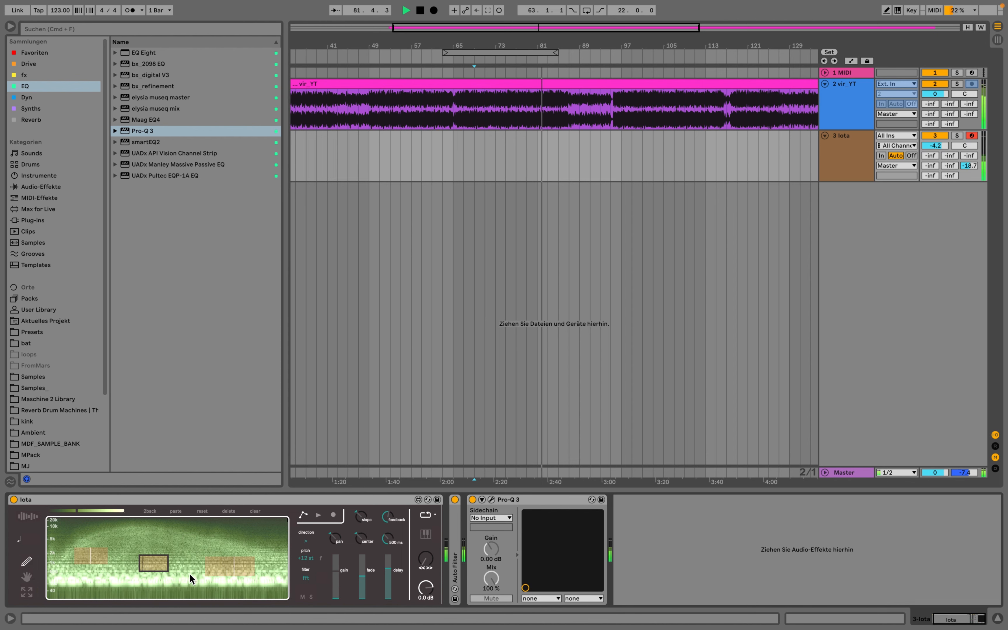
pyautogui.moveTo(182, 555); pyautogui.dragTo(191, 575)
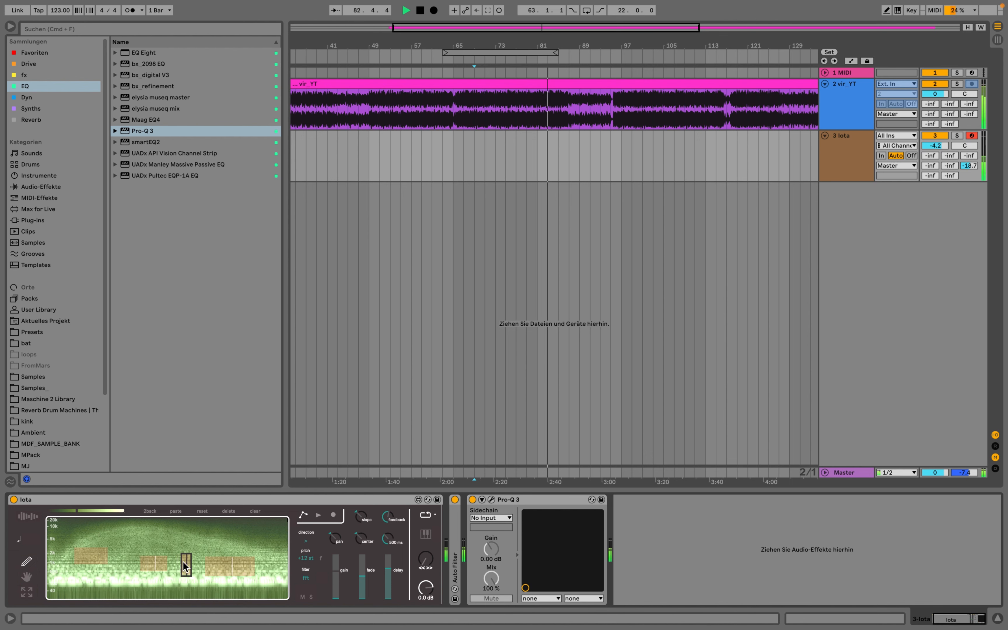
pyautogui.click(27, 577)
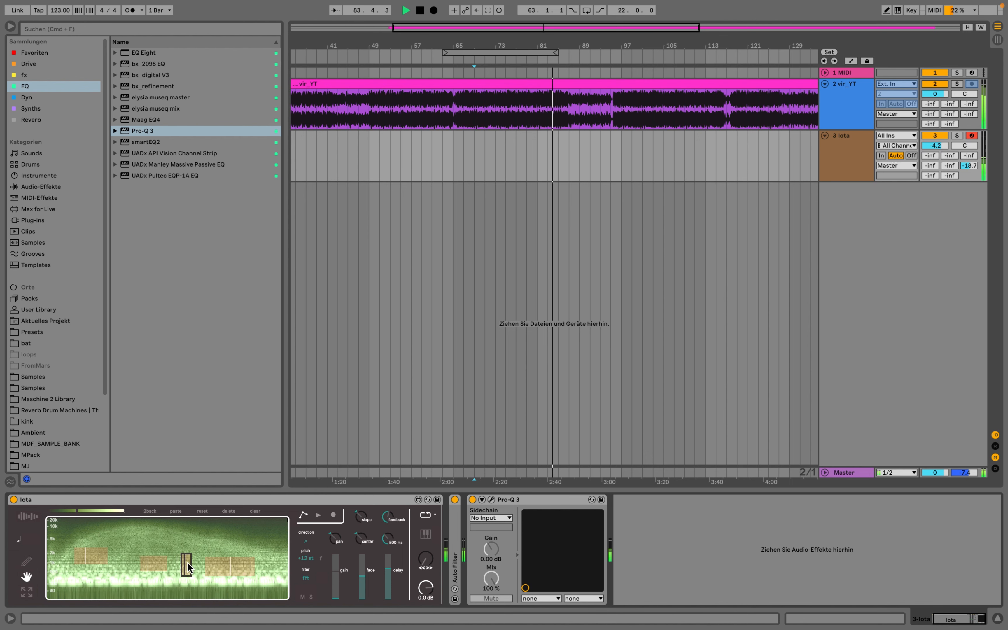
pyautogui.moveTo(188, 563); pyautogui.dragTo(189, 546)
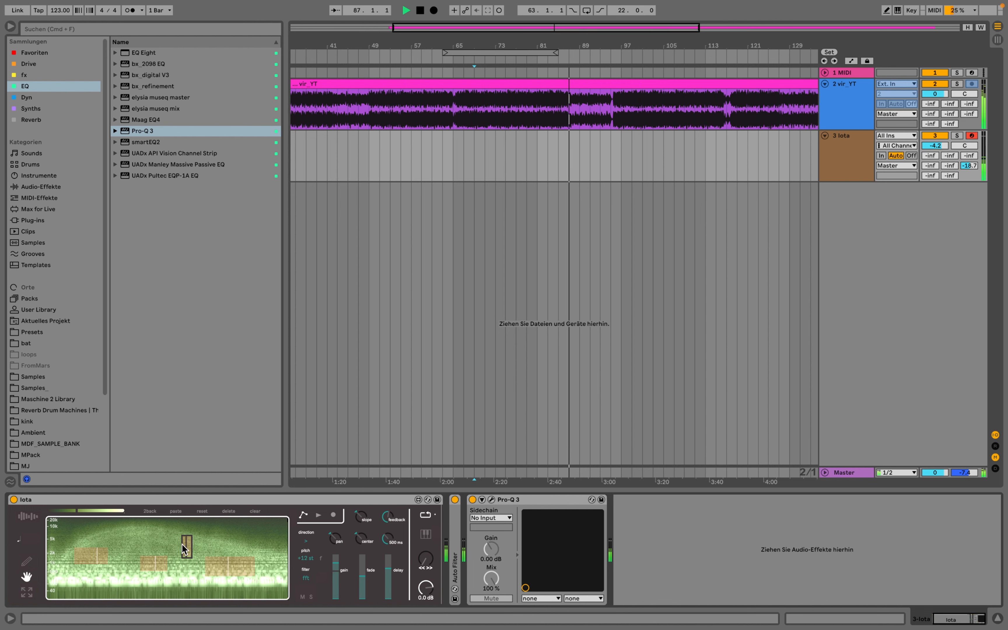
pyautogui.moveTo(188, 543); pyautogui.dragTo(188, 552)
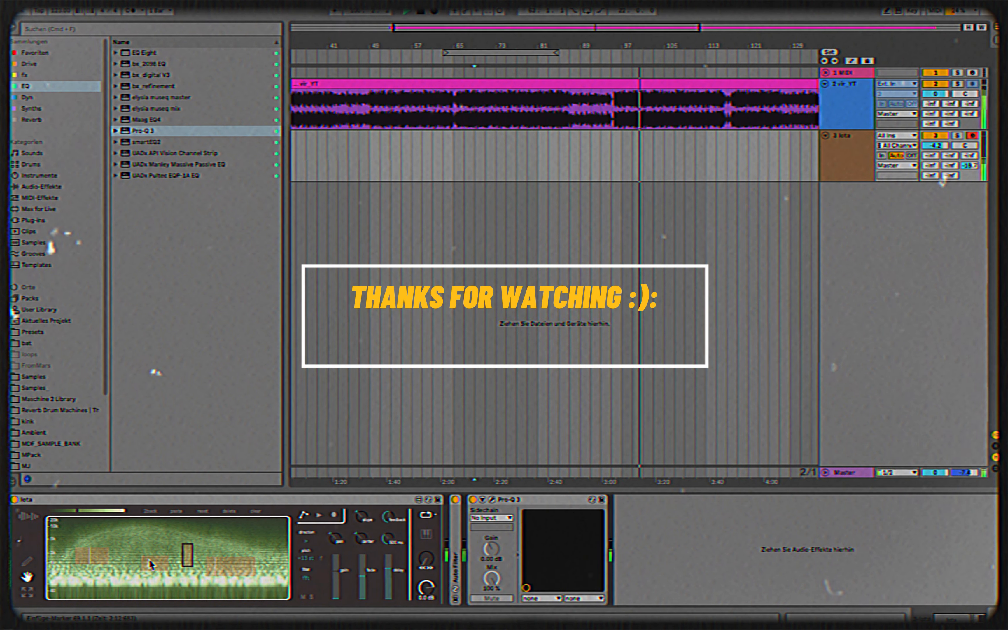
pyautogui.click(151, 563)
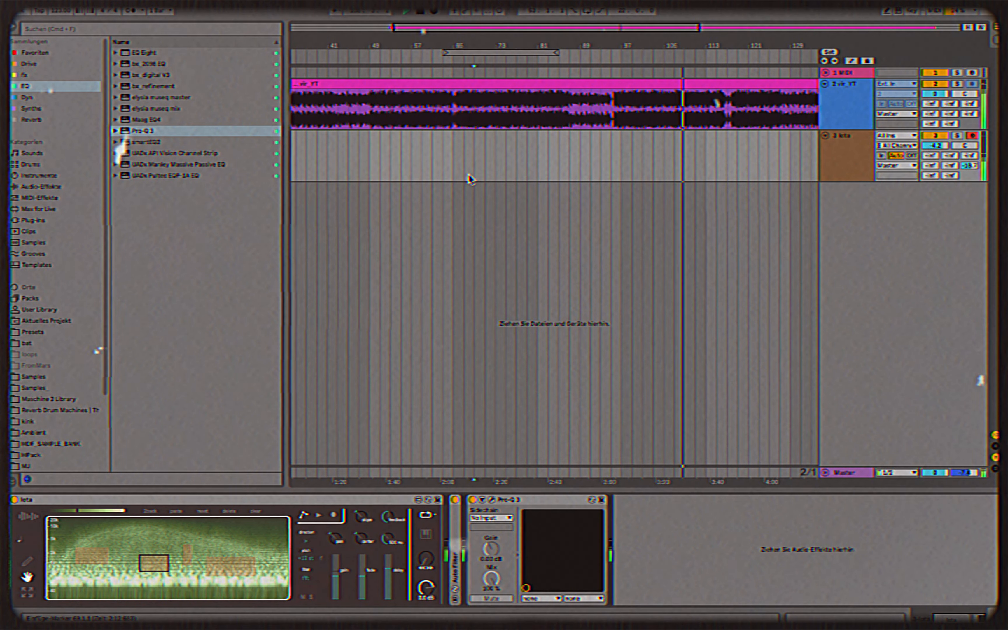